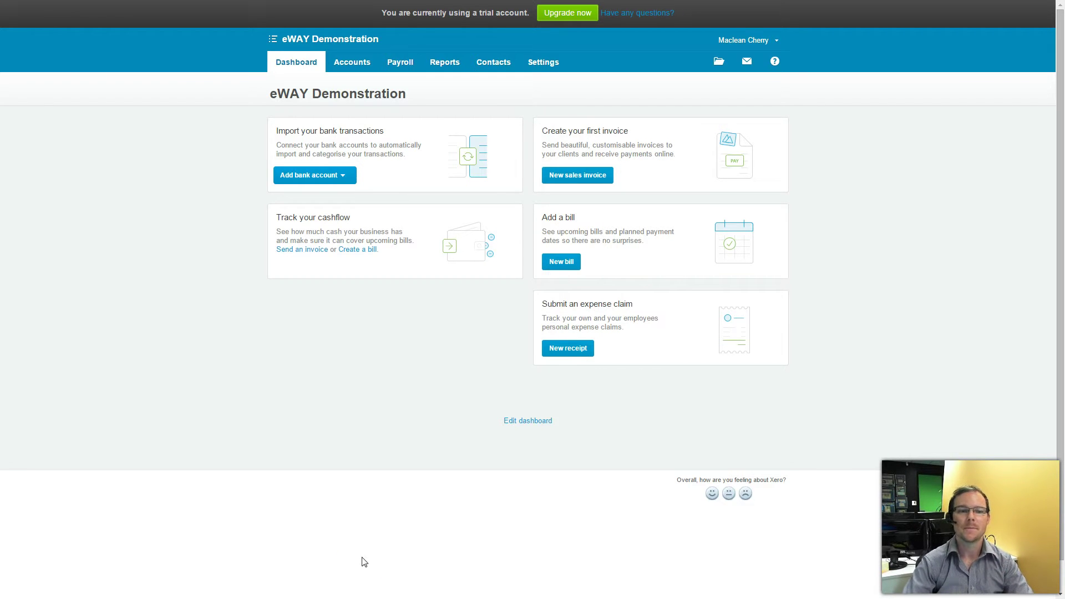
# Step: Open the invoice Payment Services page via Settings > General Settings > Invoice Settings
pyautogui.click(363, 558)
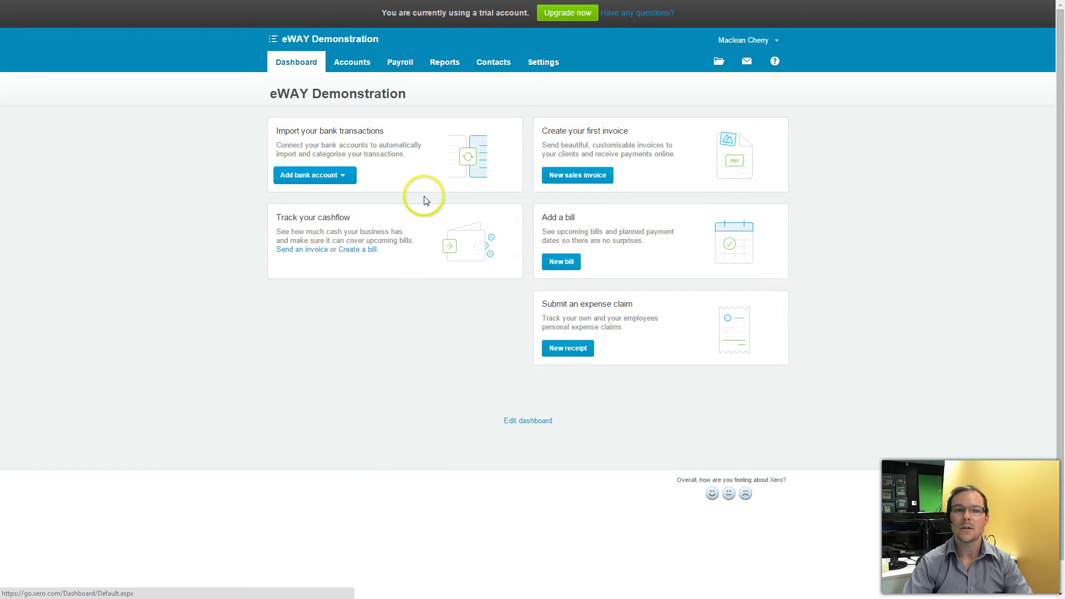
pyautogui.click(546, 65)
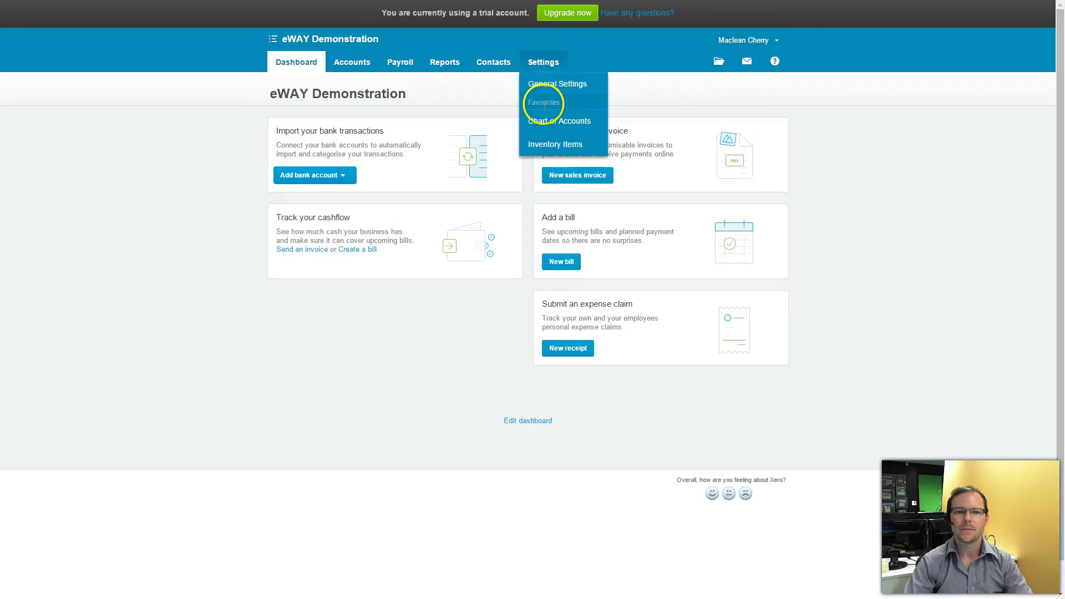
pyautogui.click(545, 85)
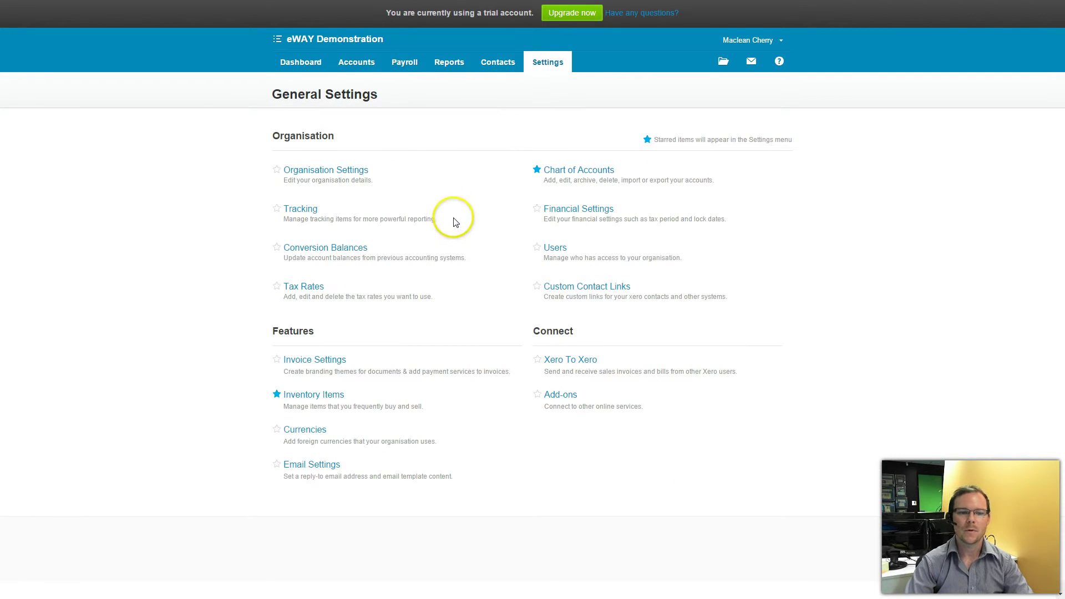
pyautogui.click(311, 363)
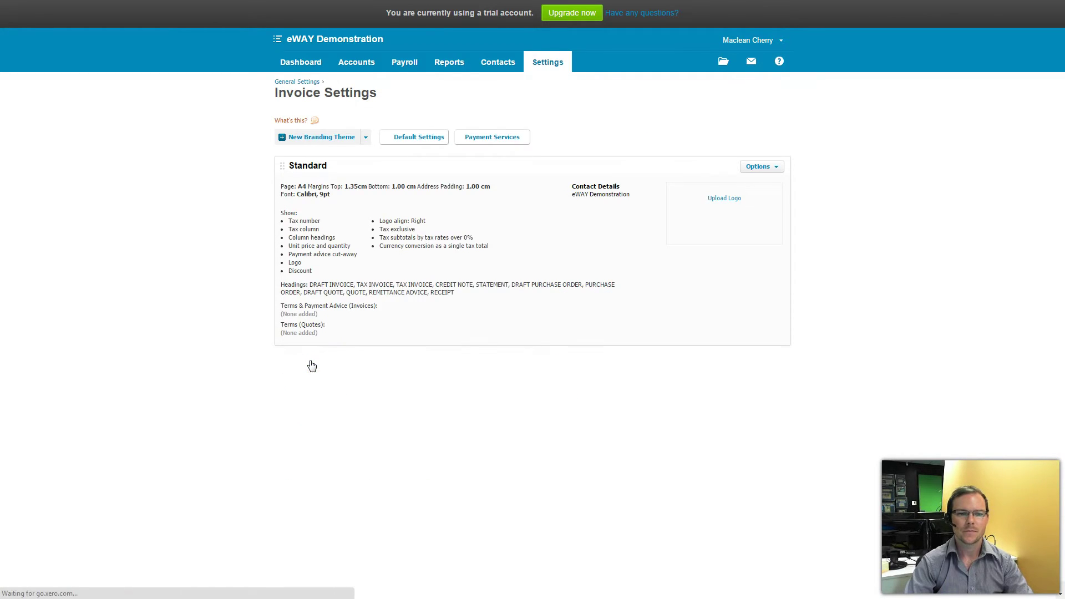
pyautogui.click(481, 142)
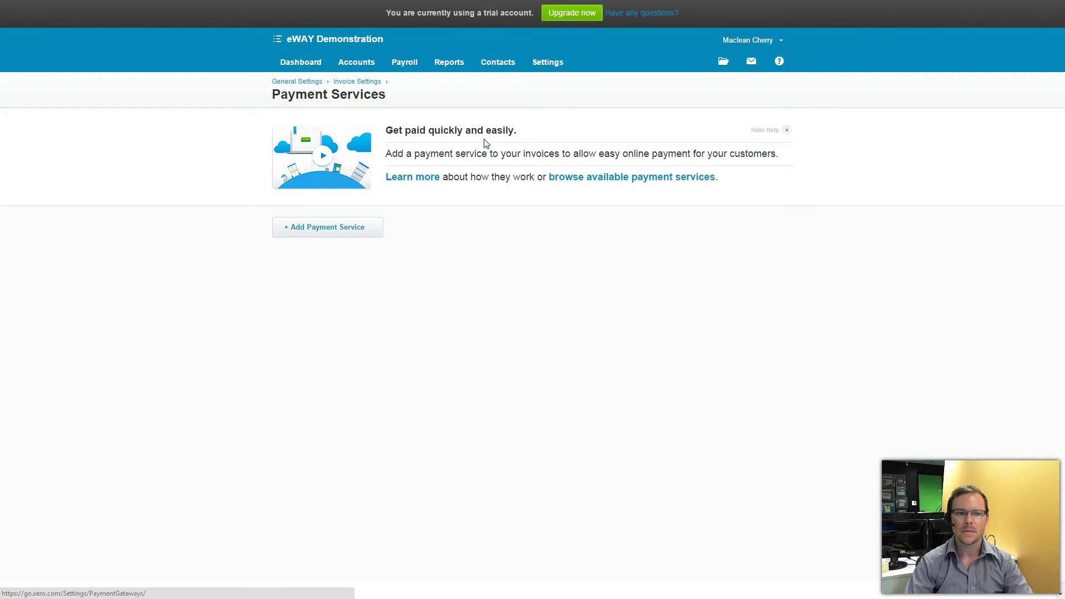
# Step: Add a Custom Payment URL service named 'Credit Card Payments' with the pasted eWAY URL and save it
pyautogui.click(329, 235)
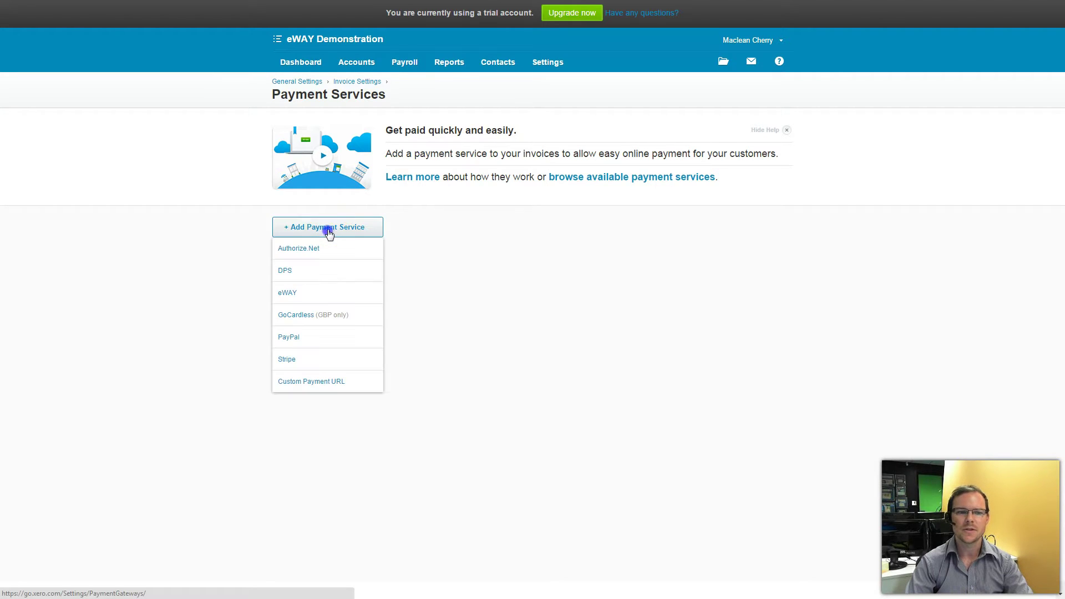
pyautogui.click(321, 383)
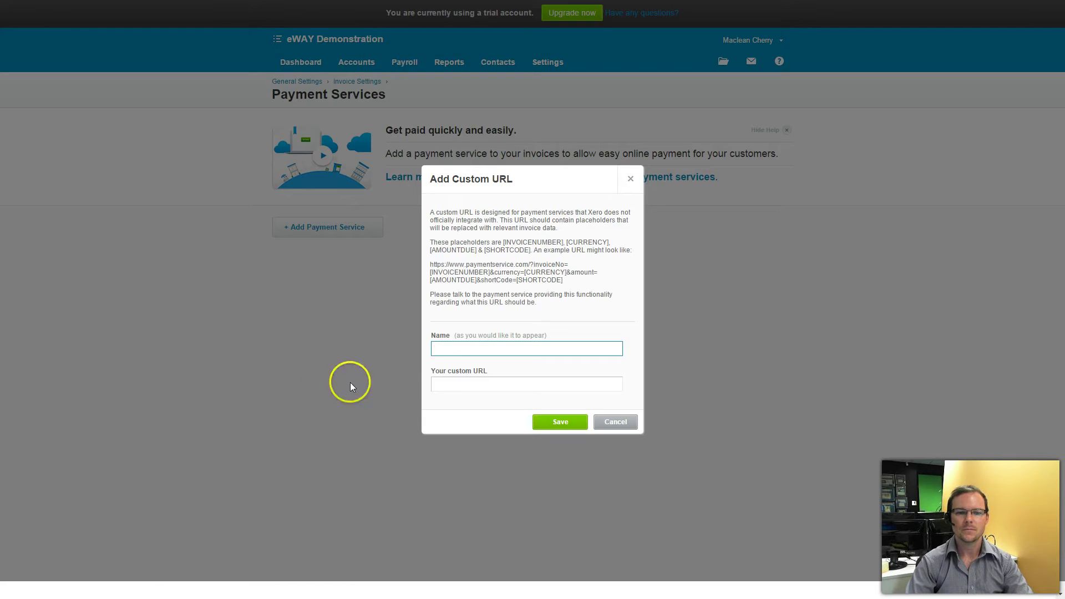
pyautogui.click(480, 347)
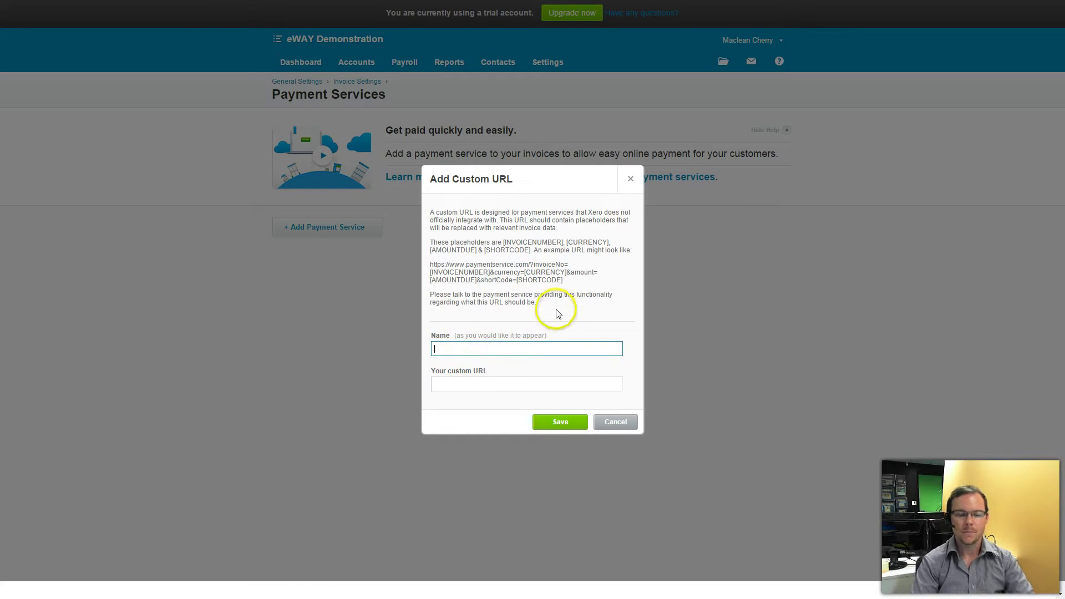
pyautogui.write('Credit Card Payments')
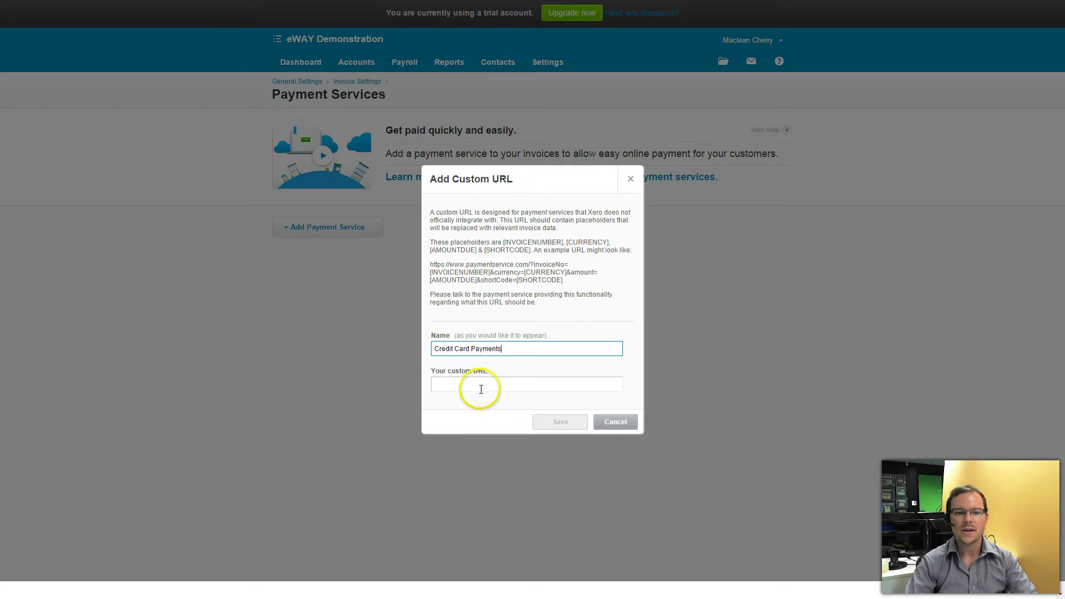
pyautogui.click(481, 385)
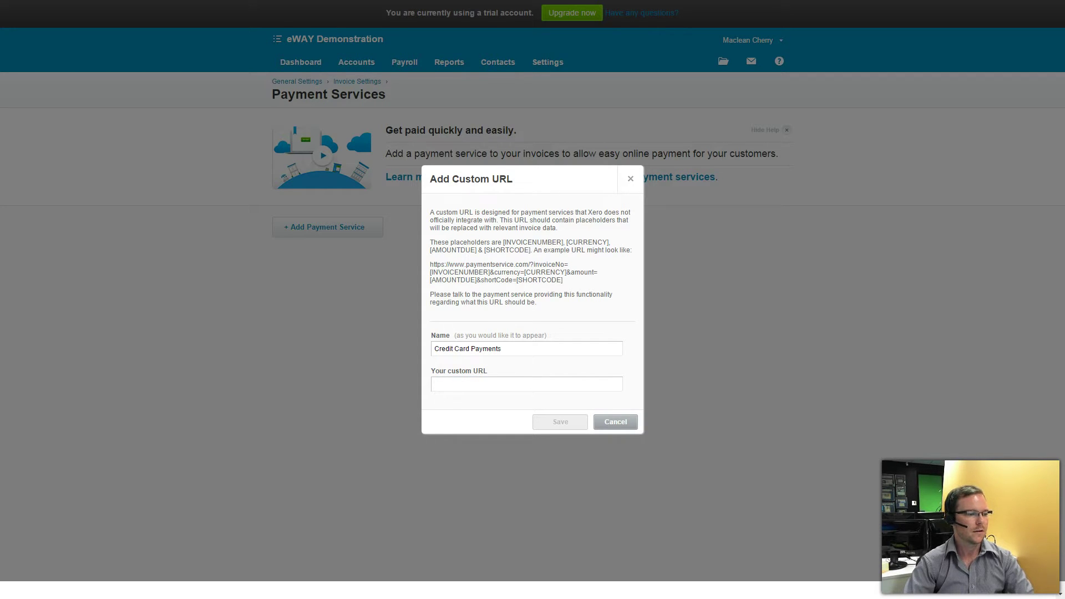
pyautogui.click(447, 384)
pyautogui.hotkey('ctrl', 'v')
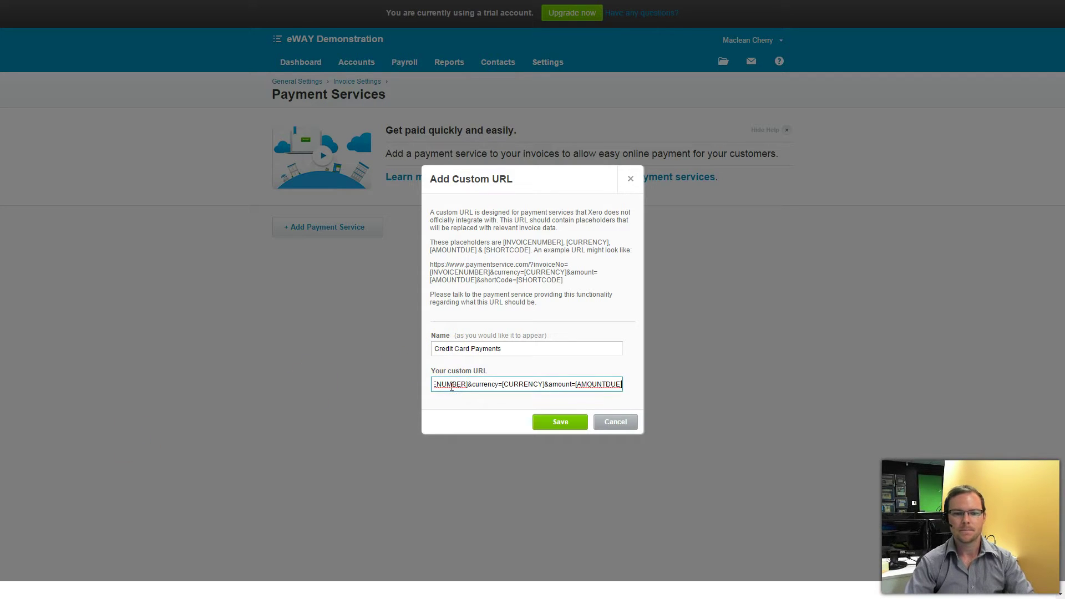
pyautogui.click(562, 423)
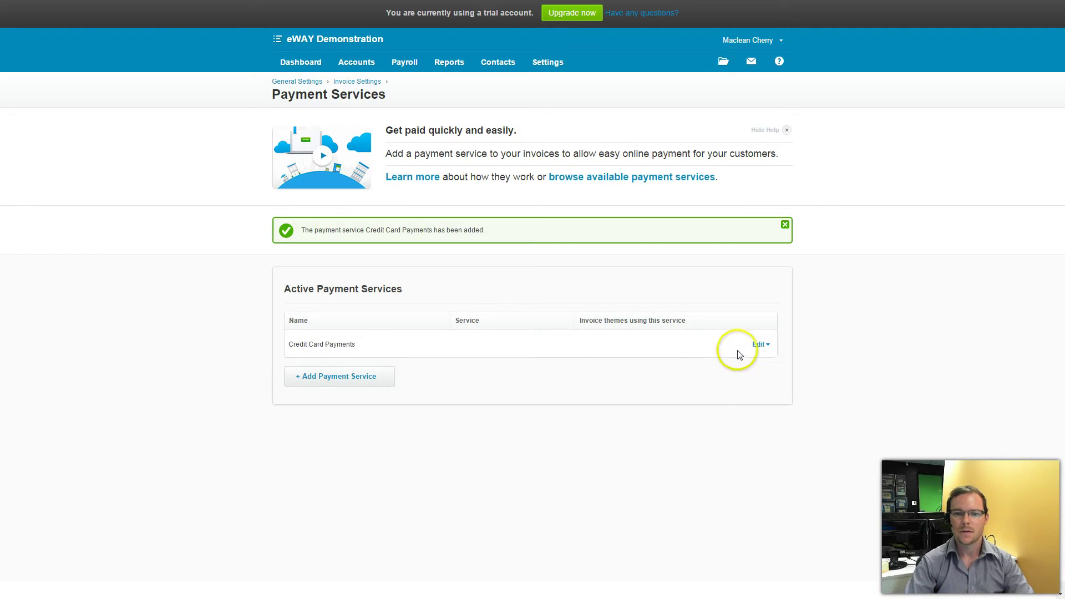
# Step: Assign the Credit Card Payments service to the Standard invoice theme and save
pyautogui.click(761, 346)
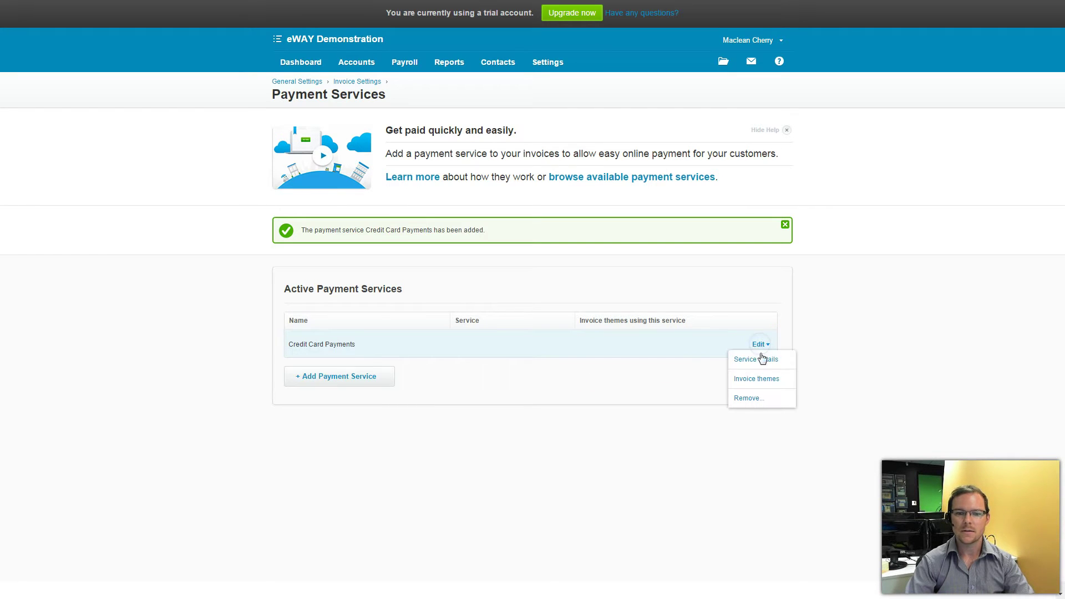
pyautogui.click(756, 379)
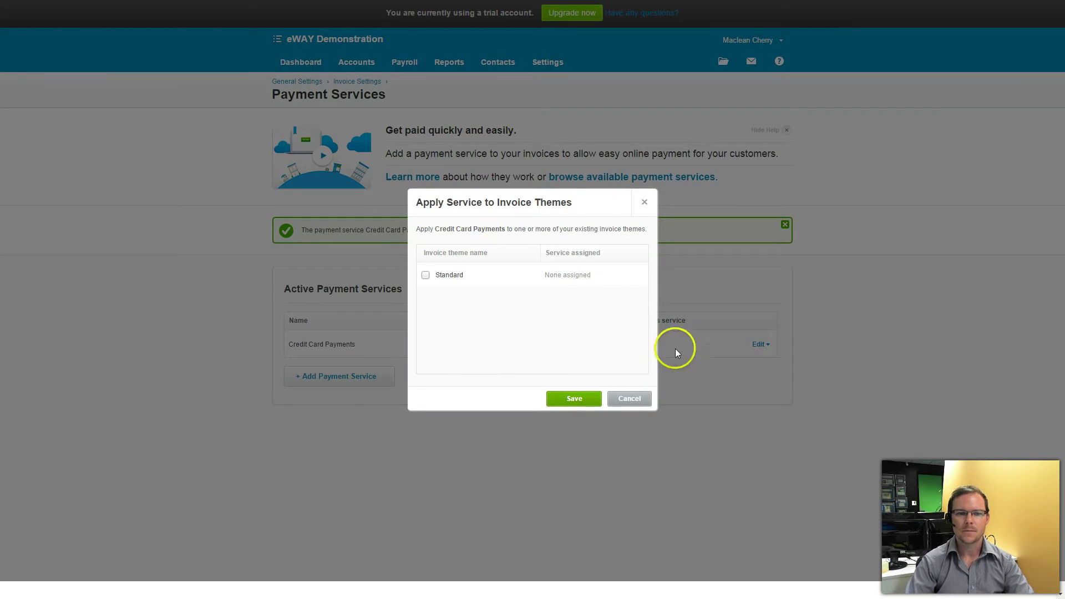
pyautogui.click(426, 277)
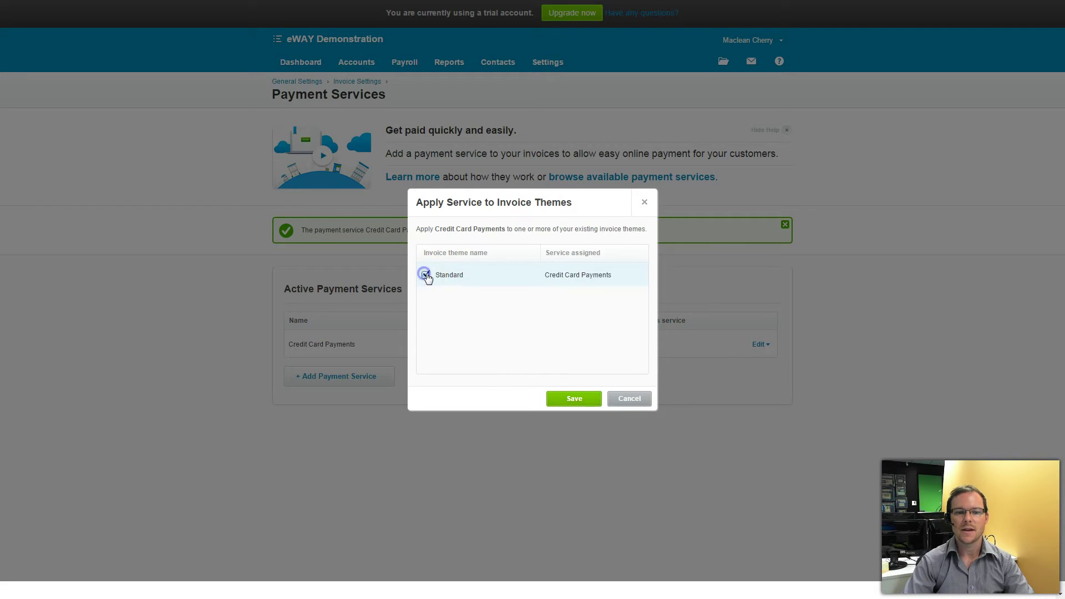
pyautogui.click(568, 399)
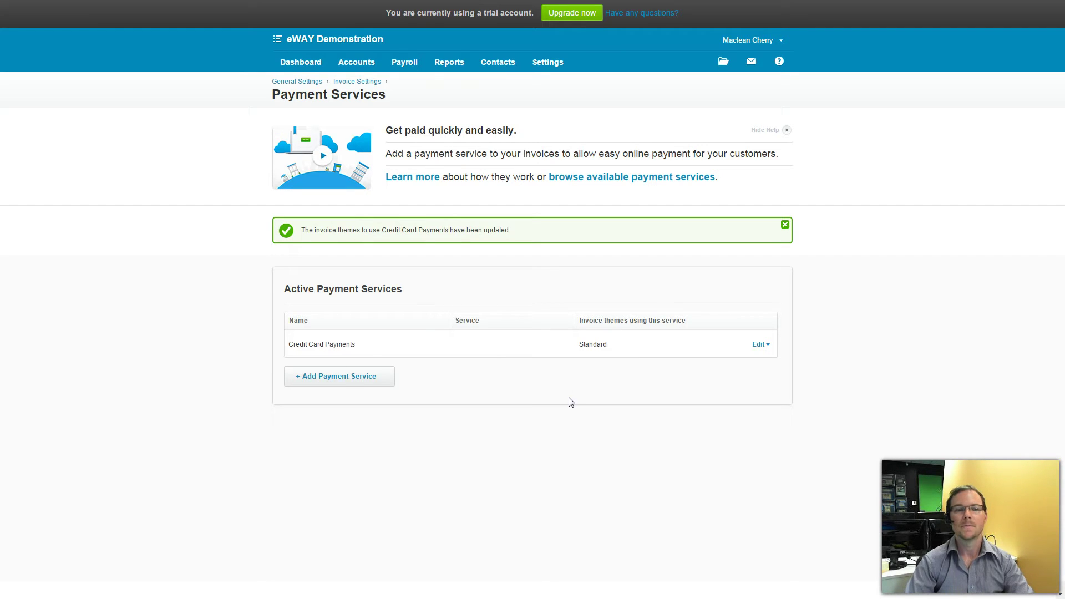
pyautogui.click(559, 399)
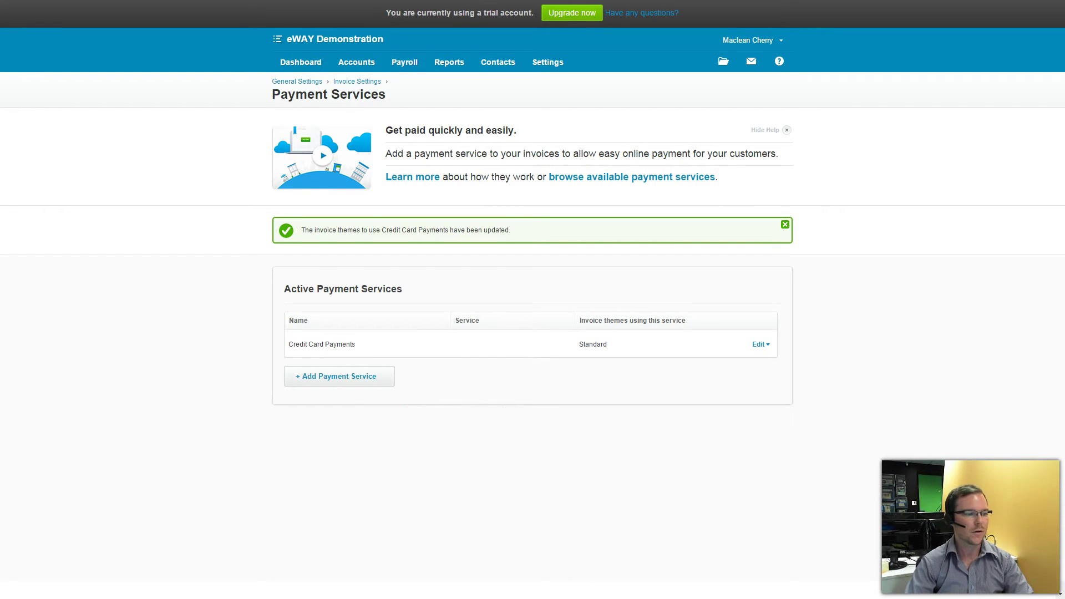
# Step: Switch to MYeWAY and open PayThis Settings from the Settings menu
pyautogui.hotkey('ctrl', 'Tab')
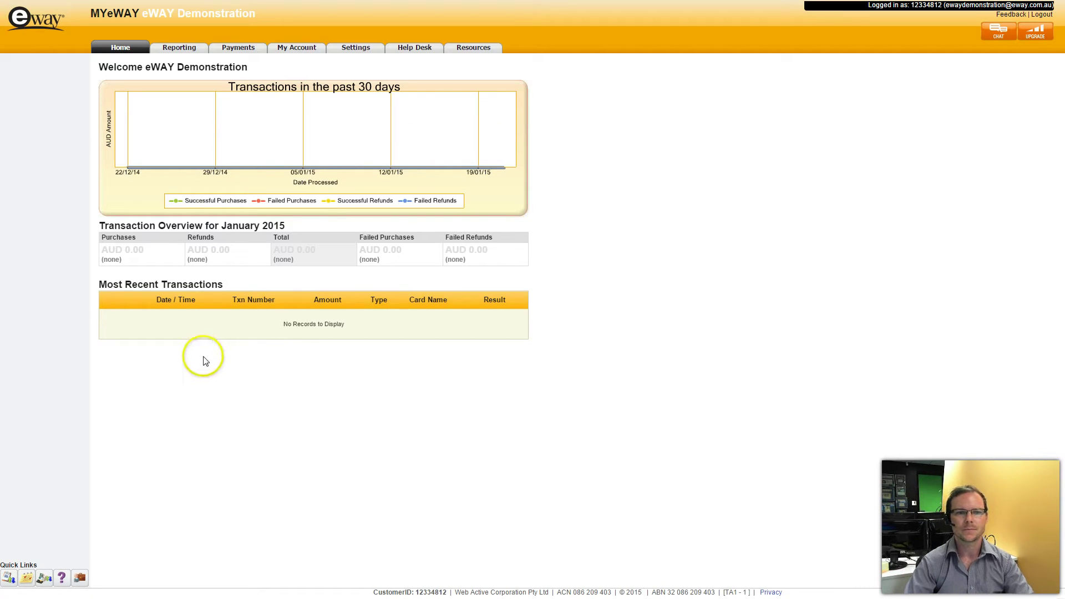
pyautogui.click(355, 51)
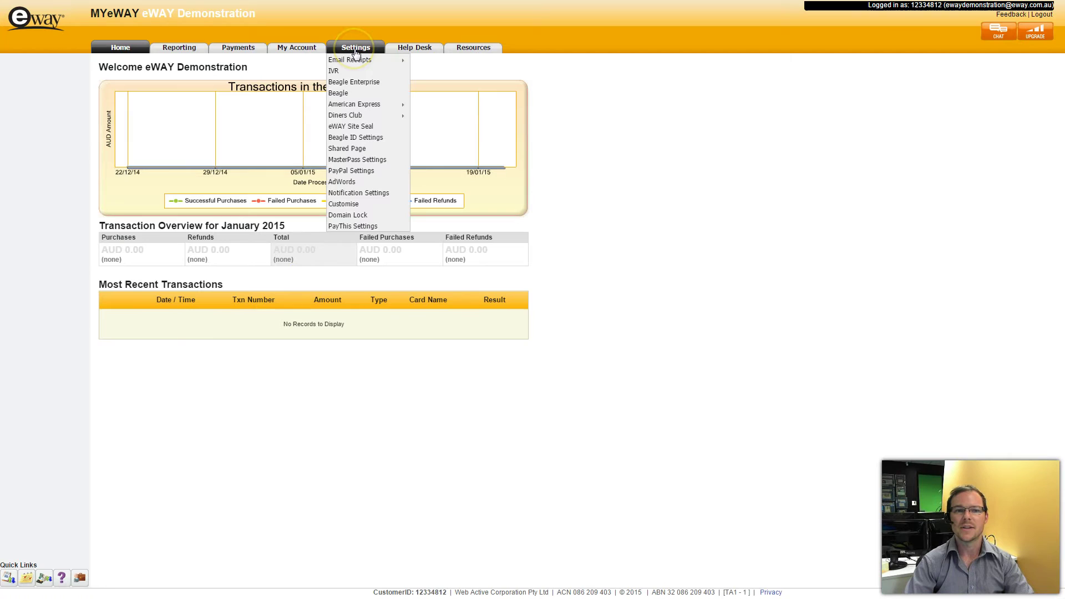
pyautogui.click(355, 227)
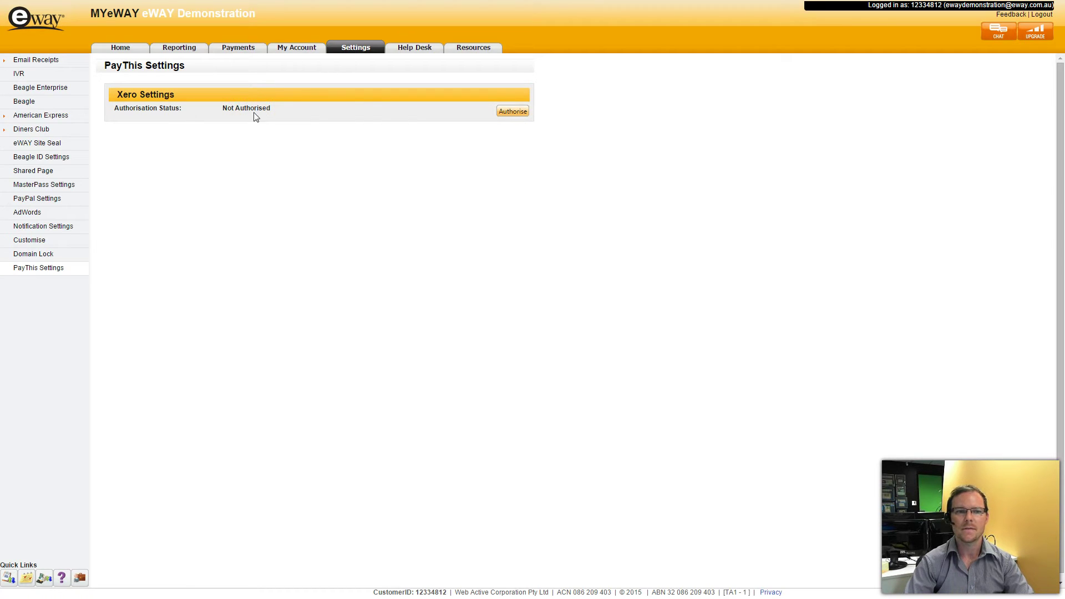
# Step: Authorise eWAY PayThis in Xero for the eWAY Demonstration organisation
pyautogui.click(508, 111)
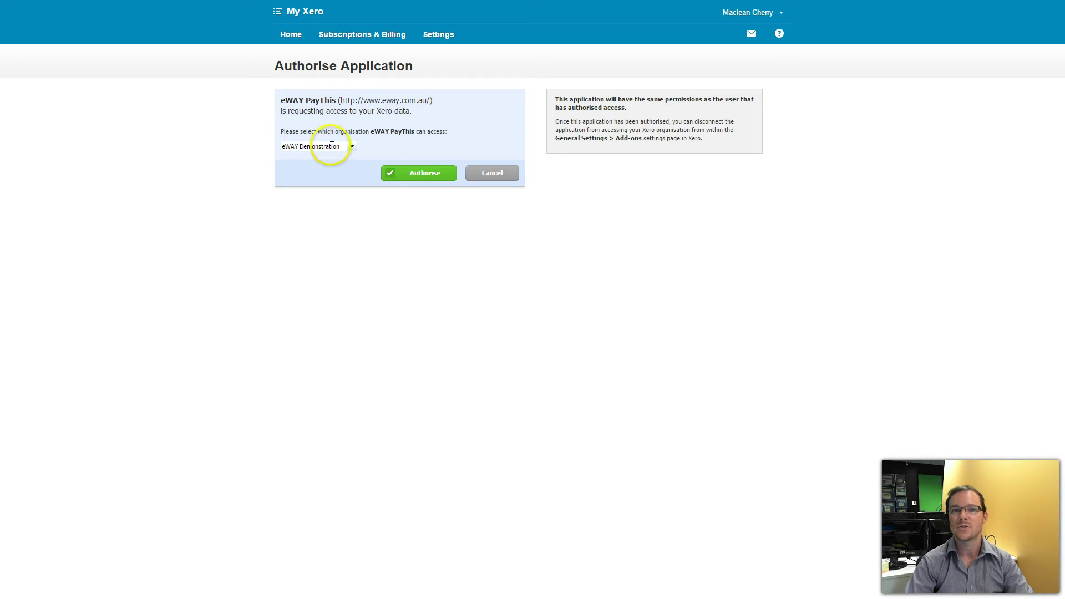
pyautogui.click(411, 173)
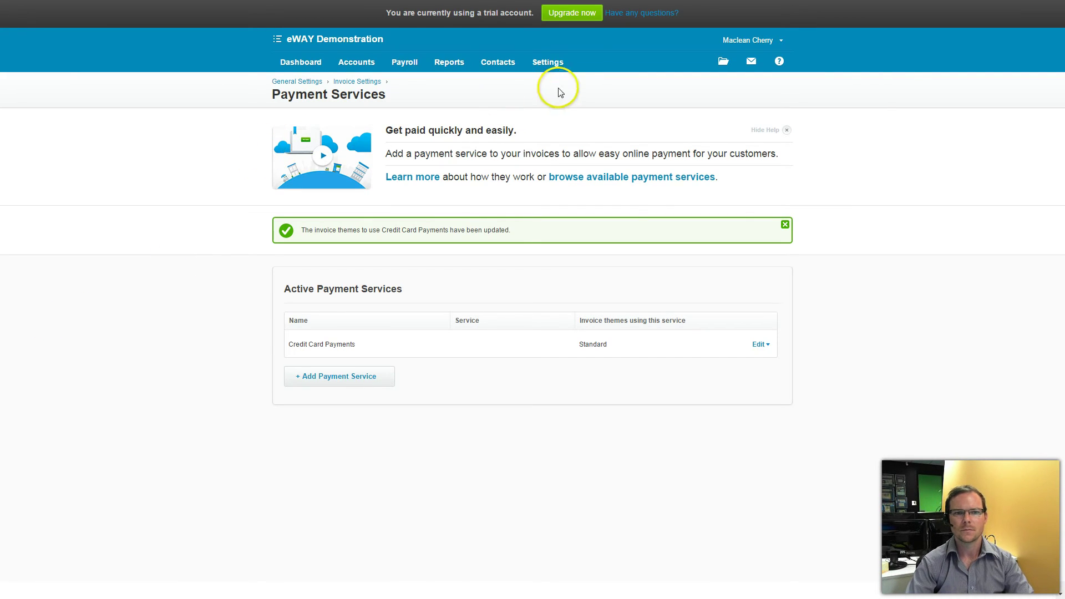
# Step: Tick 'Enable payments to this account' on the Sales account (200) in Chart of Accounts and save
pyautogui.click(549, 62)
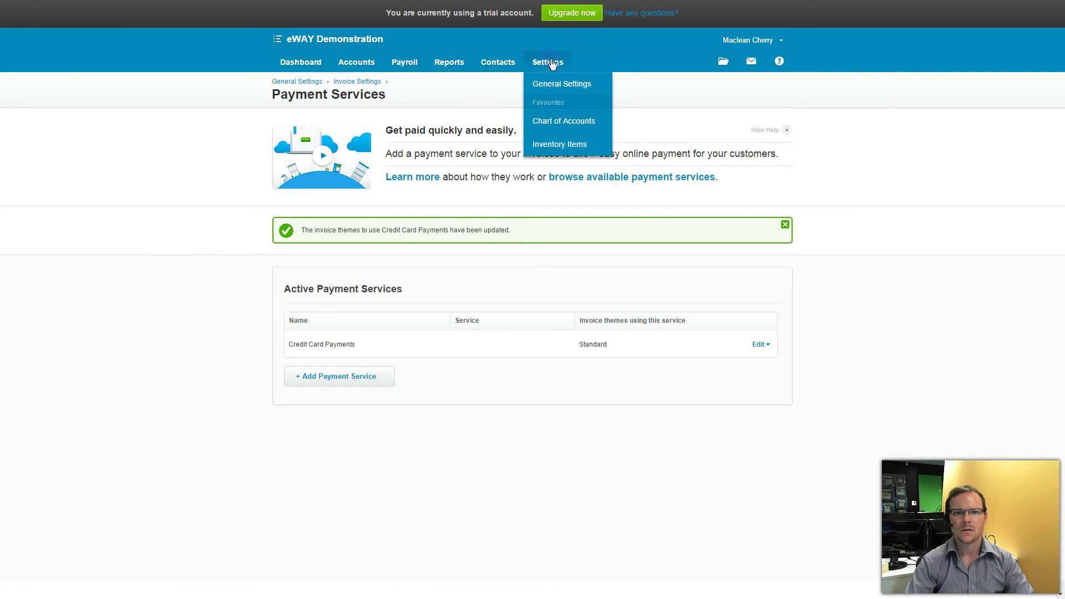
pyautogui.click(549, 123)
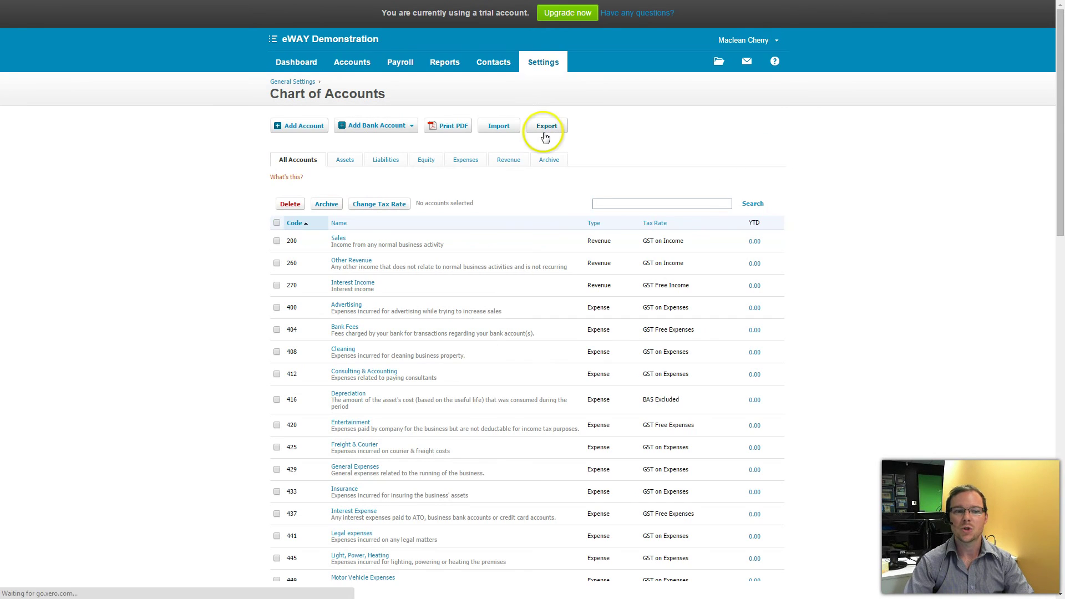
pyautogui.click(338, 238)
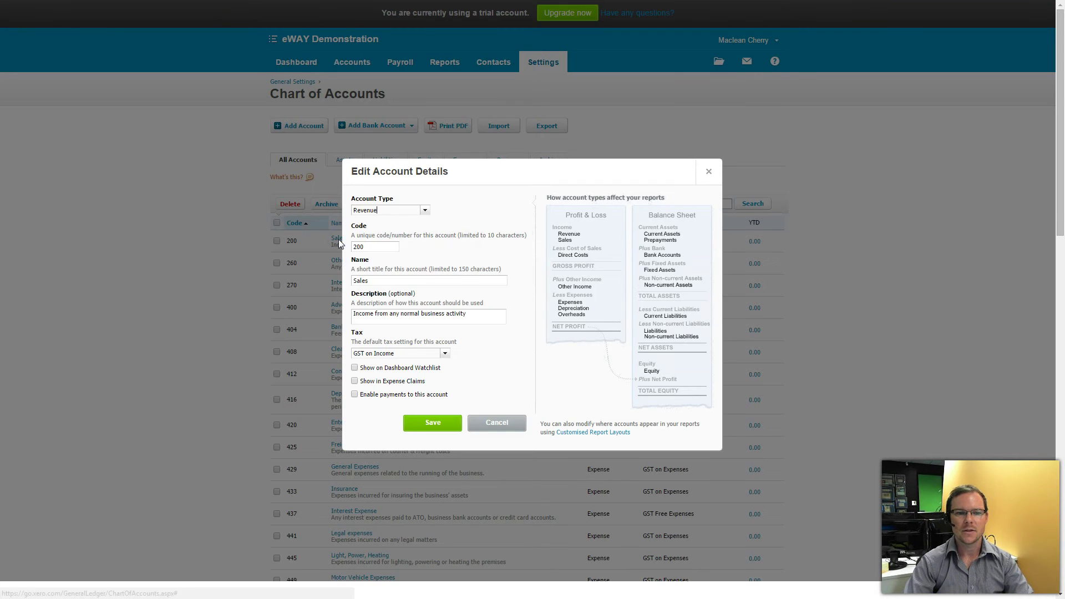
pyautogui.click(354, 395)
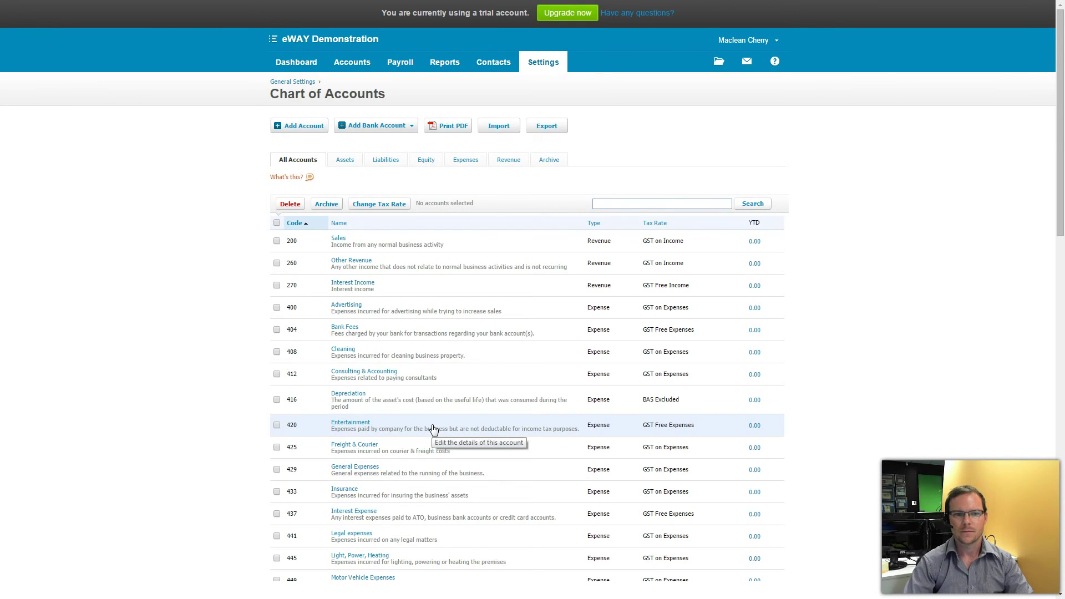
pyautogui.click(225, 388)
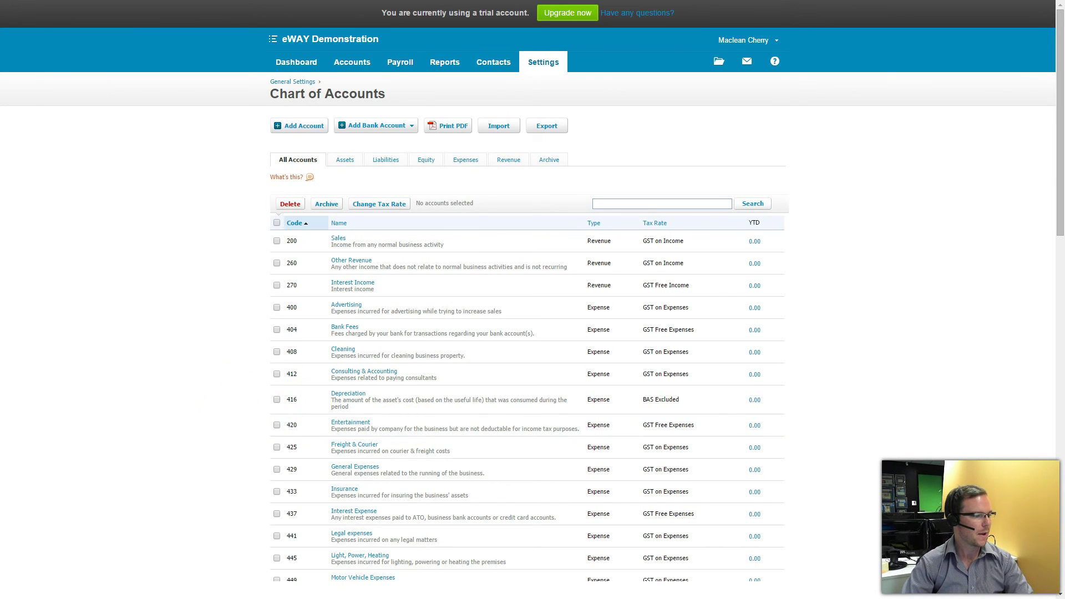
# Step: Back in MYeWAY, reload PayThis Settings and save 200 - Sales as the payment account
pyautogui.hotkey('ctrl', 'Tab')
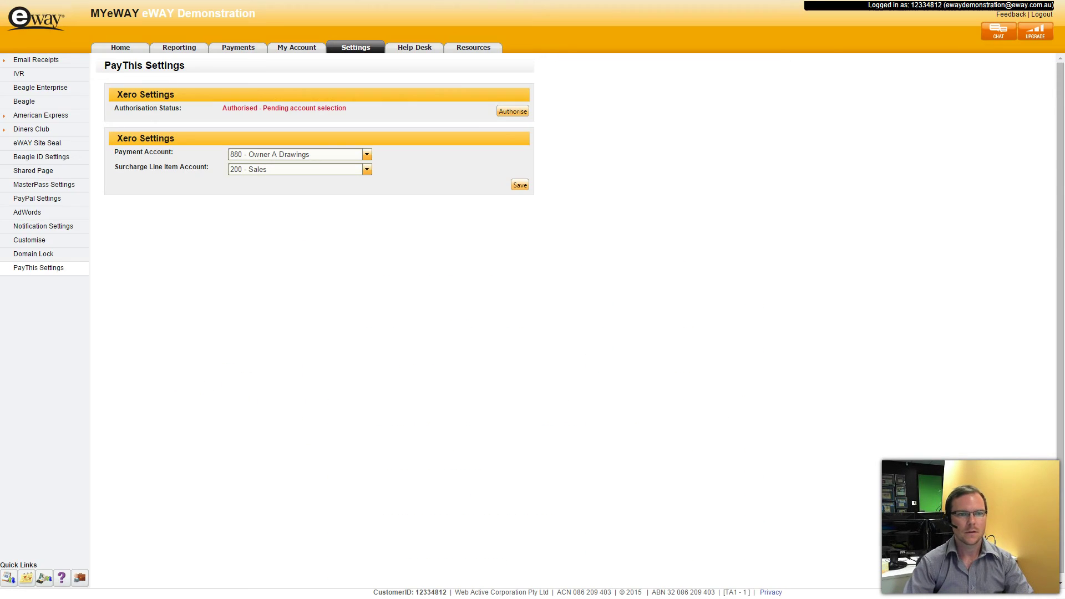
pyautogui.click(356, 51)
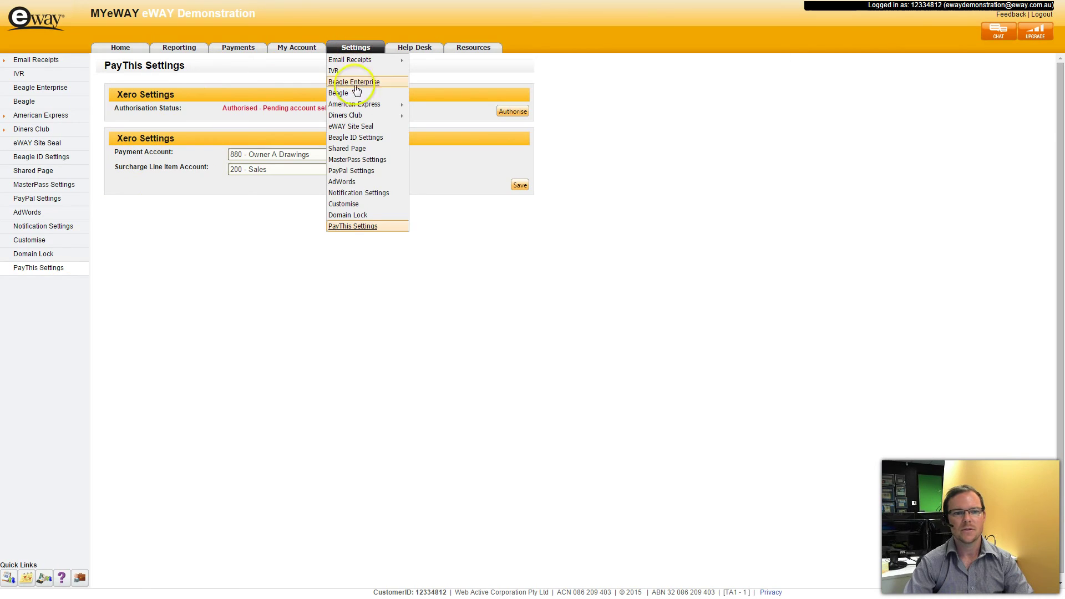
pyautogui.click(349, 225)
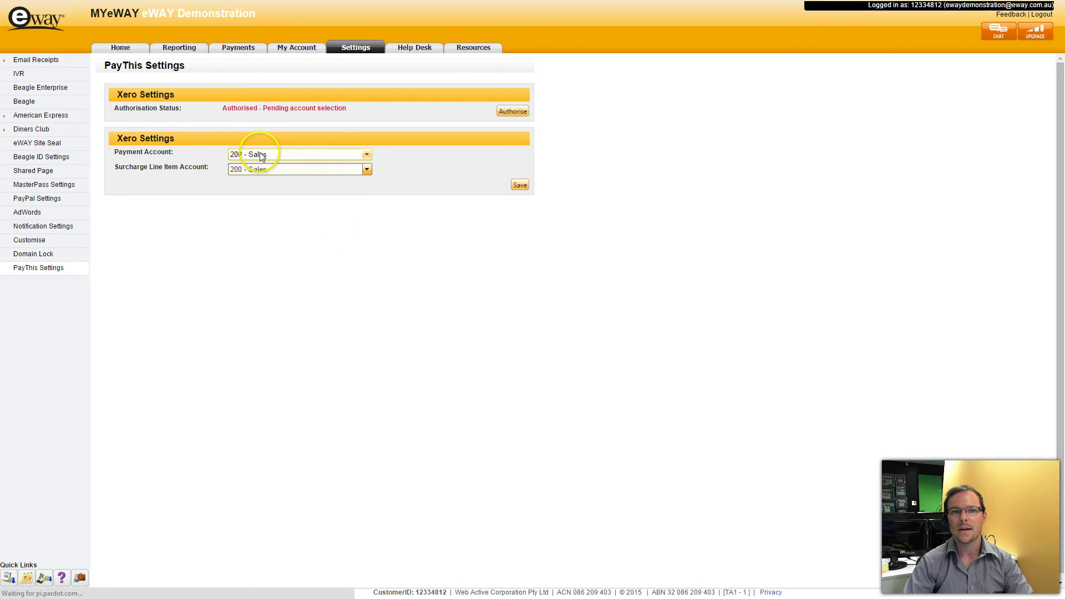
pyautogui.click(518, 185)
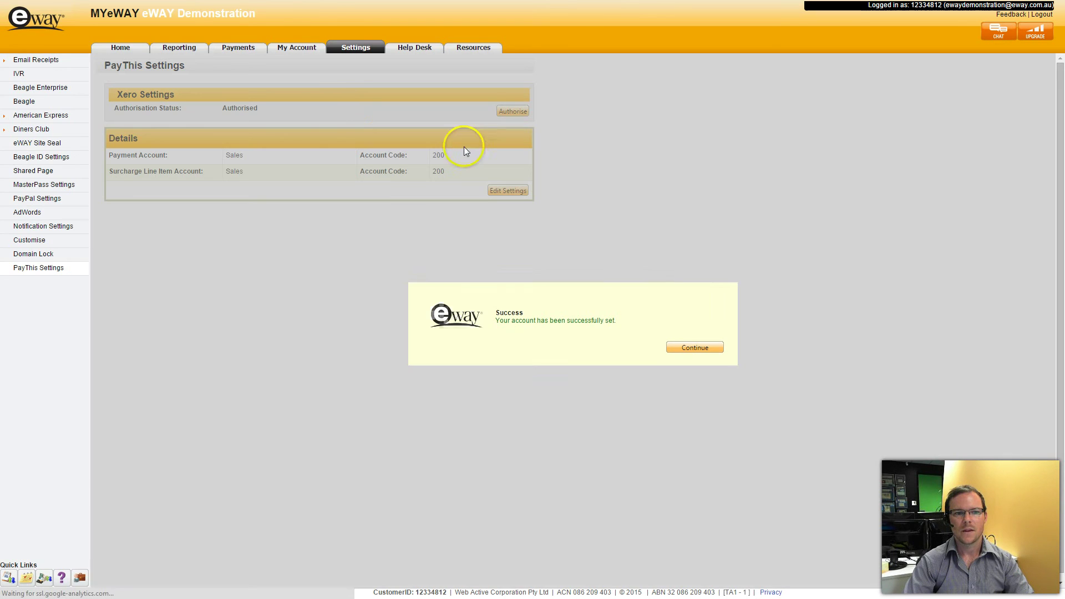
# Step: Close the Success dialog with Continue
pyautogui.click(685, 343)
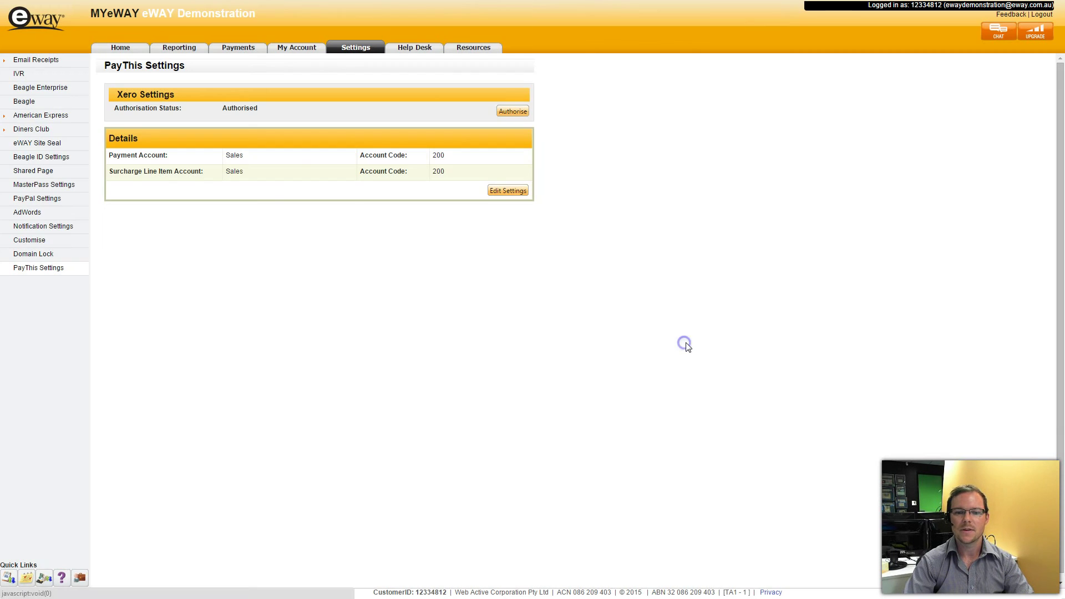